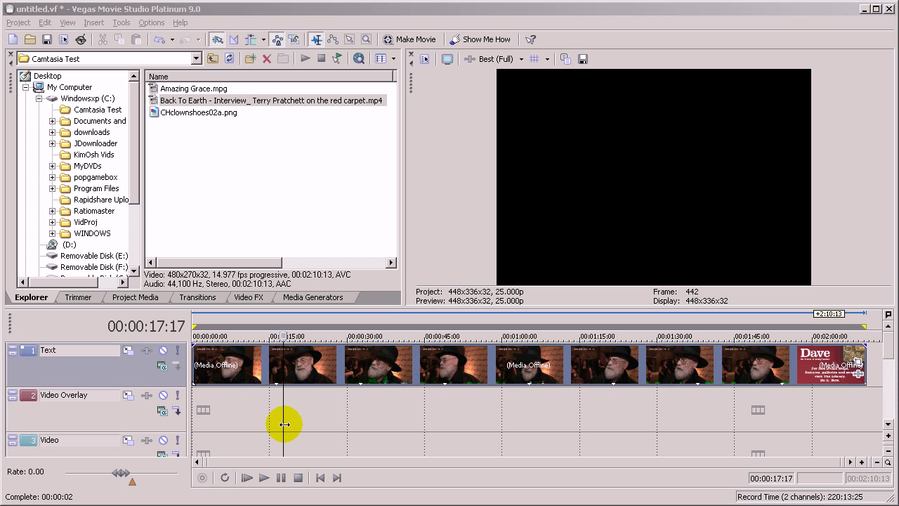
Step: Scrub the interview clip from about 30 seconds onward, watching the preview for green block corruption
{"action": "left_click_drag", "start_coordinate": [284, 417], "coordinate": [354, 416]}
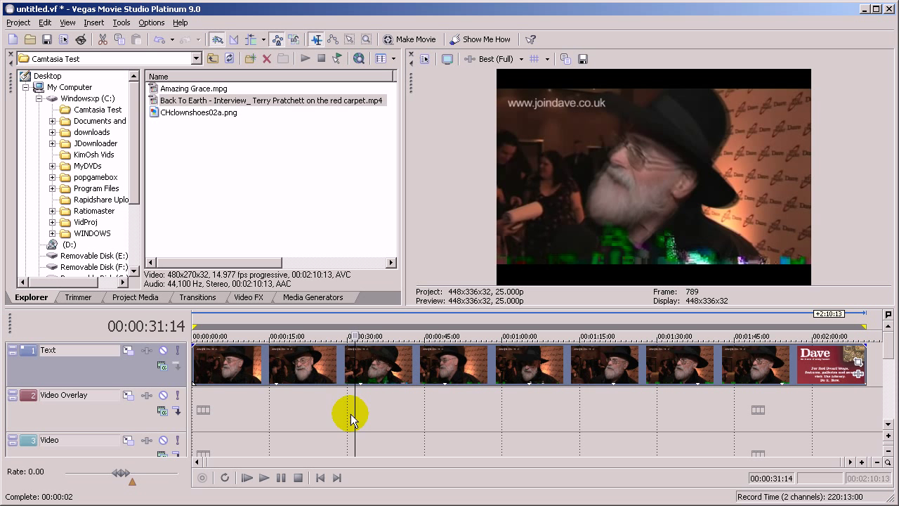
{"action": "left_click_drag", "start_coordinate": [354, 414], "coordinate": [843, 379]}
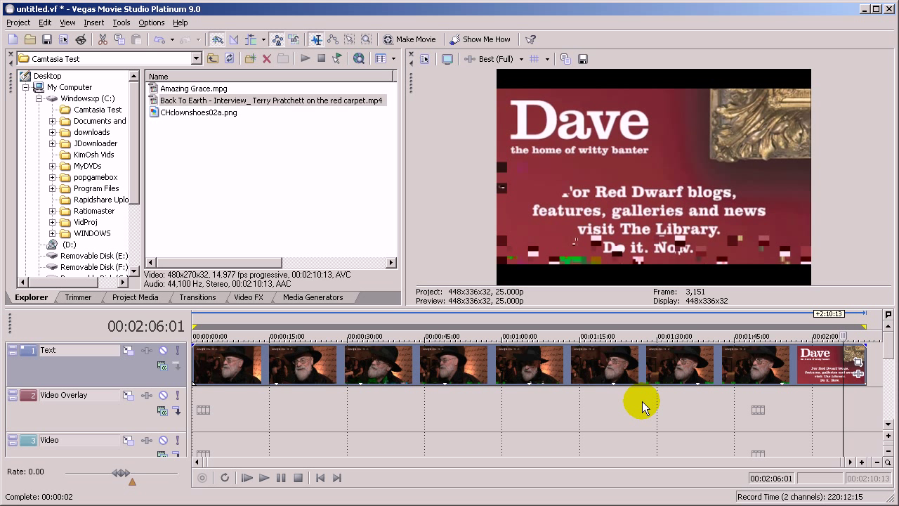
{"action": "right_click", "coordinate": [398, 364]}
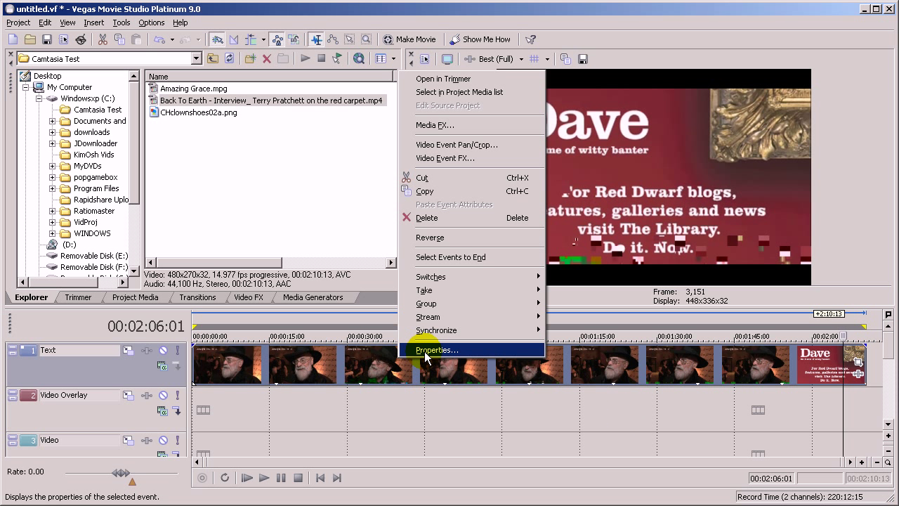
{"action": "left_click", "coordinate": [424, 350]}
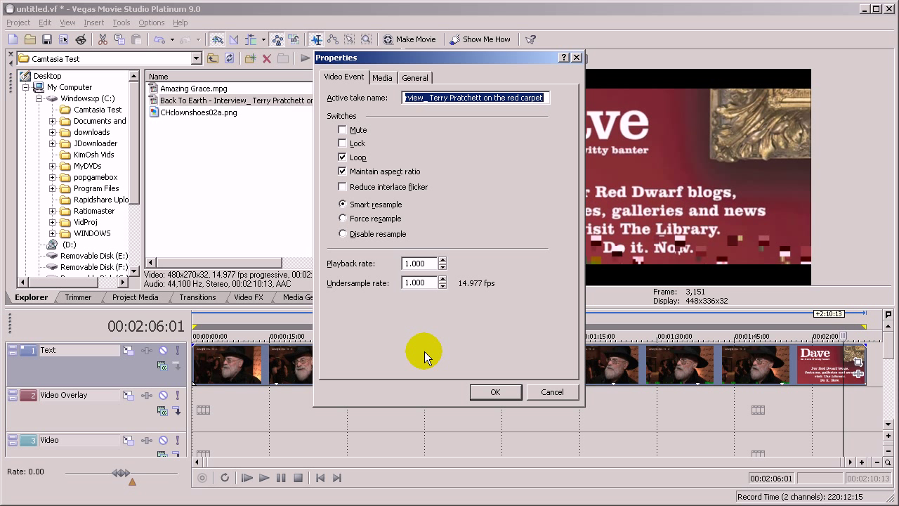
{"action": "left_click", "coordinate": [414, 78]}
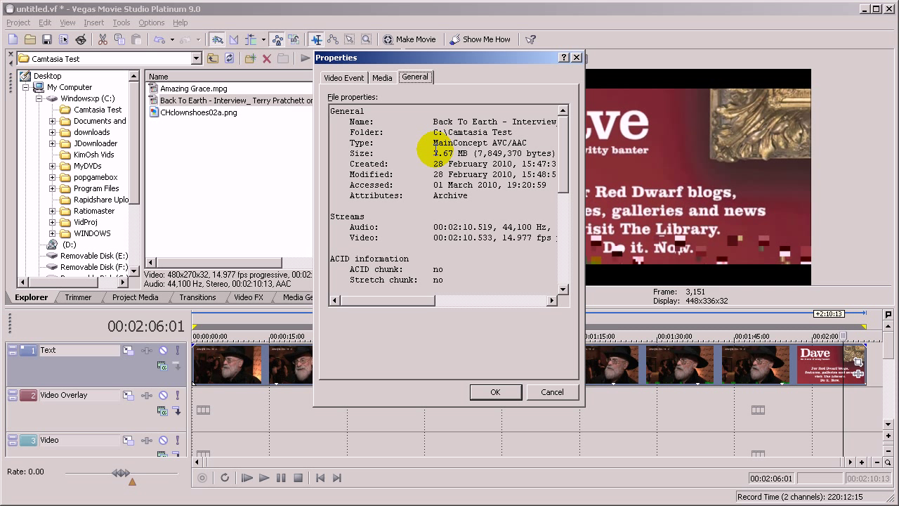
{"action": "left_click_drag", "start_coordinate": [432, 142], "coordinate": [530, 142]}
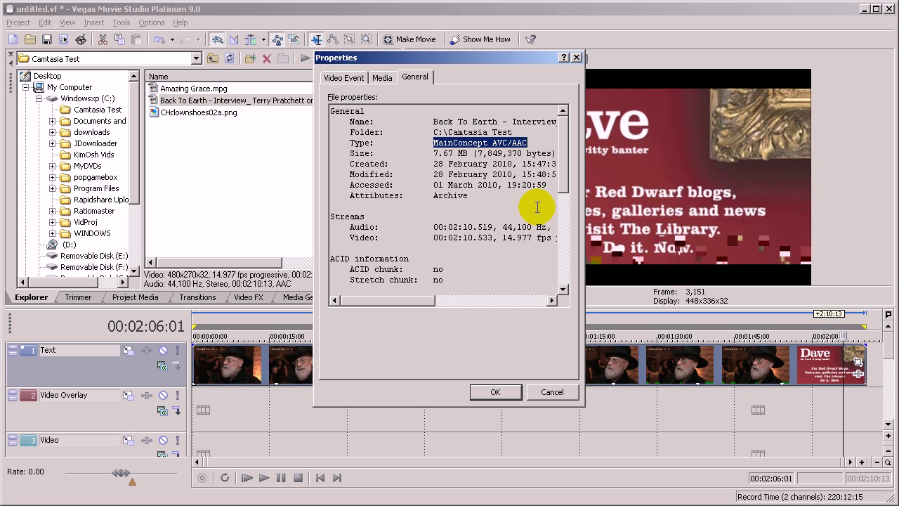
{"action": "left_click_drag", "start_coordinate": [566, 190], "coordinate": [566, 287]}
{"action": "mouse_move", "coordinate": [408, 300]}
{"action": "left_mouse_down"}
{"action": "mouse_move", "coordinate": [419, 301]}
{"action": "mouse_move", "coordinate": [405, 300]}
{"action": "left_mouse_up"}
{"action": "left_click_drag", "start_coordinate": [497, 217], "coordinate": [433, 217]}
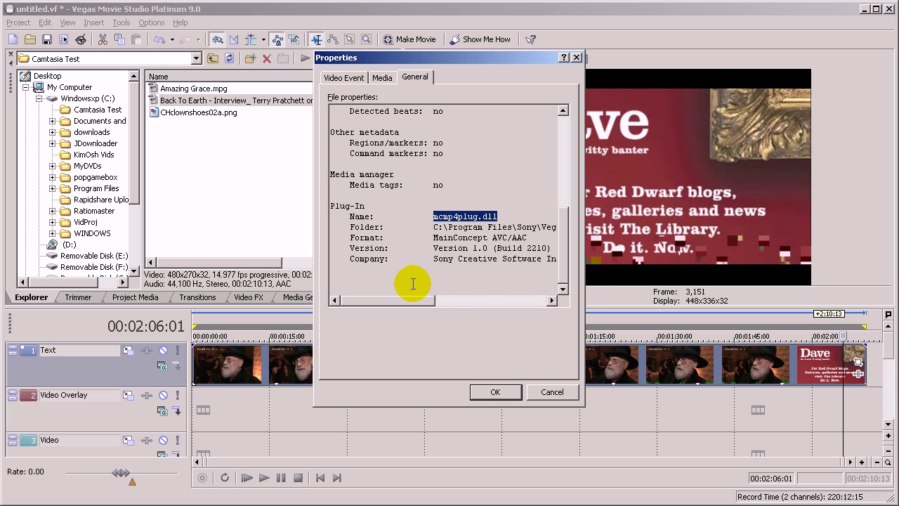
{"action": "left_click_drag", "start_coordinate": [413, 302], "coordinate": [431, 302]}
{"action": "left_click_drag", "start_coordinate": [388, 227], "coordinate": [560, 227]}
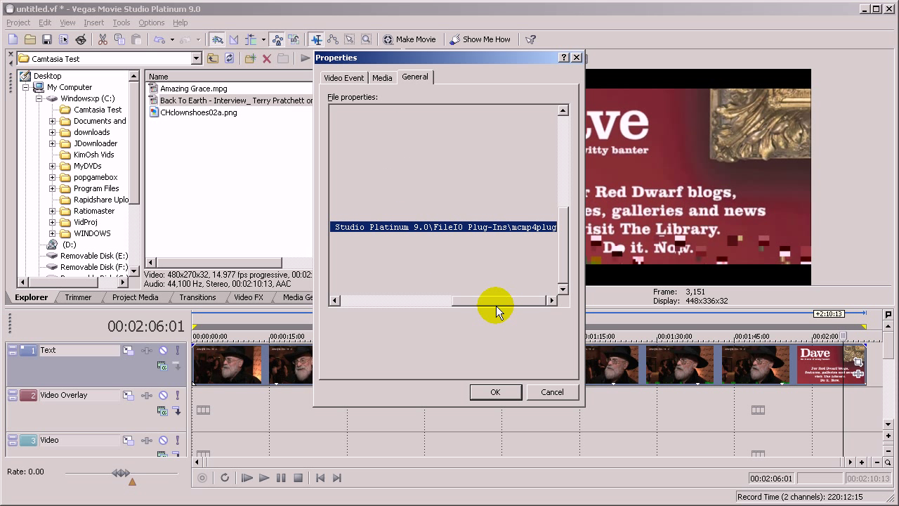
{"action": "left_click_drag", "start_coordinate": [496, 306], "coordinate": [388, 300]}
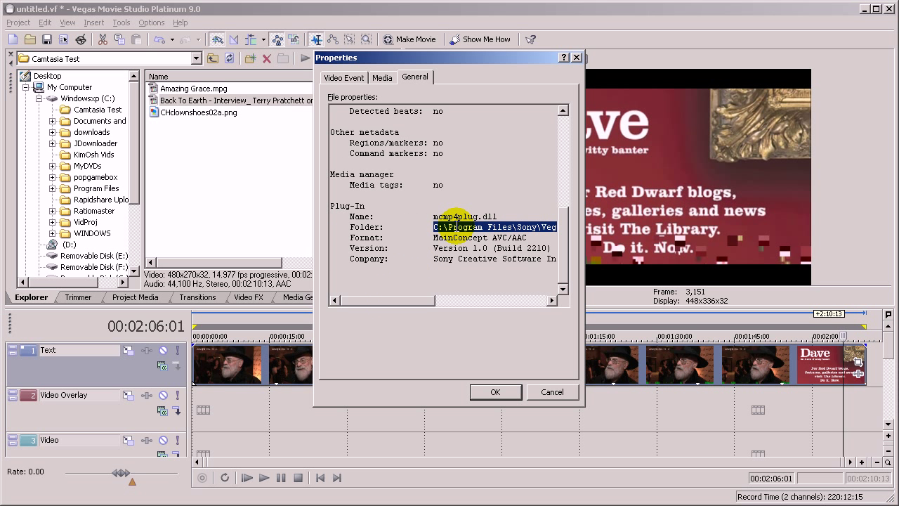
{"action": "left_click", "coordinate": [548, 390]}
{"action": "left_click", "coordinate": [549, 389]}
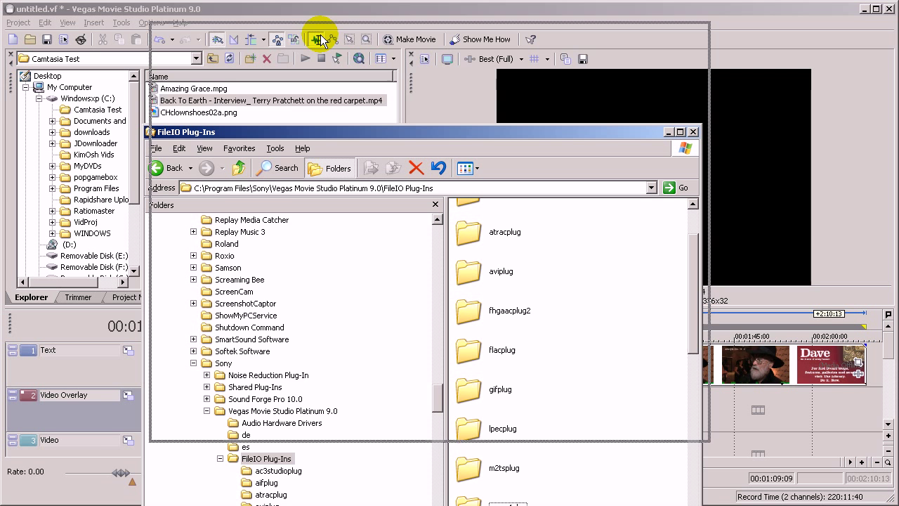
Step: Navigate Program Files > Sony > Vegas Movie Studio Platinum 9.0 to the FileIO Plug-Ins folder and view its plug-in subfolders
{"action": "left_click_drag", "start_coordinate": [320, 40], "coordinate": [320, 49]}
{"action": "left_click", "coordinate": [202, 273]}
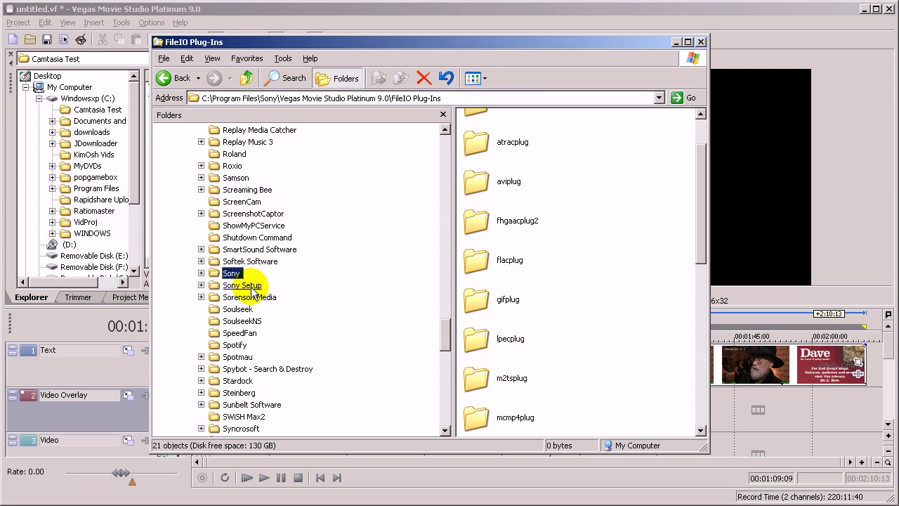
{"action": "left_click_drag", "start_coordinate": [443, 337], "coordinate": [443, 120]}
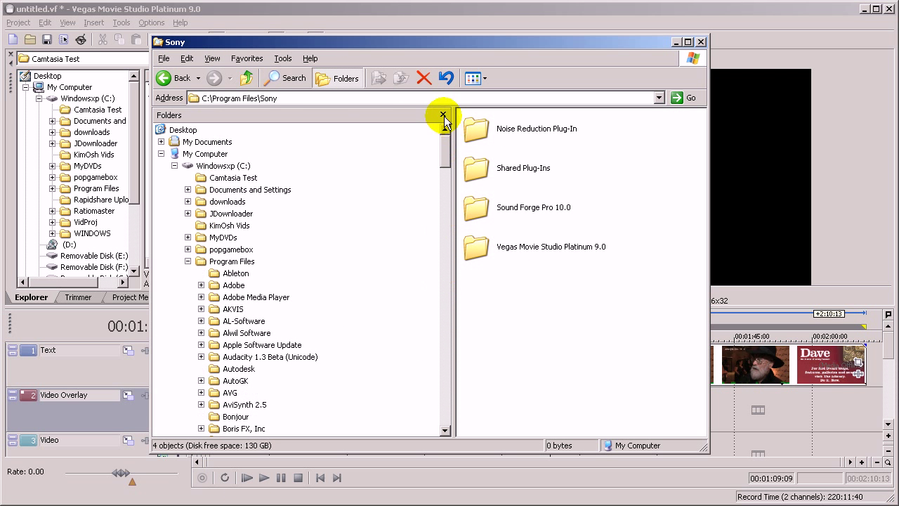
{"action": "left_click", "coordinate": [238, 263]}
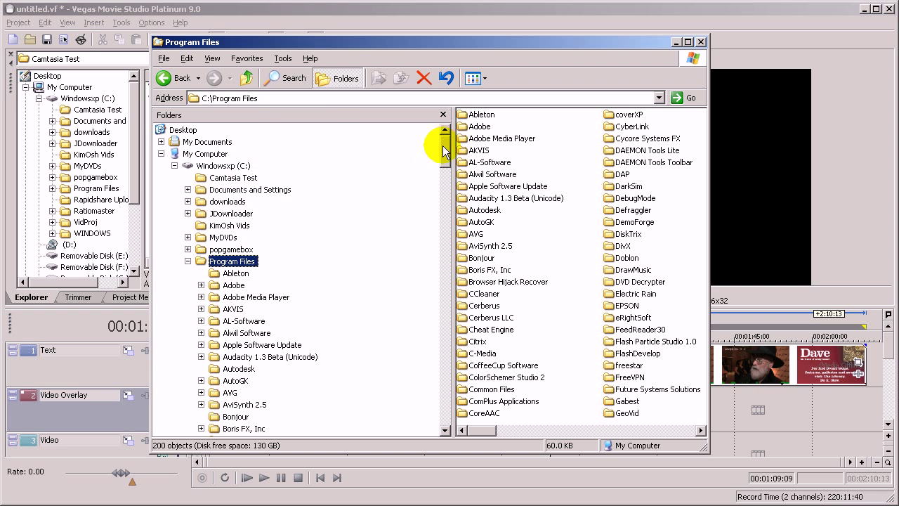
{"action": "left_click_drag", "start_coordinate": [443, 151], "coordinate": [437, 329]}
{"action": "left_click", "coordinate": [231, 261]}
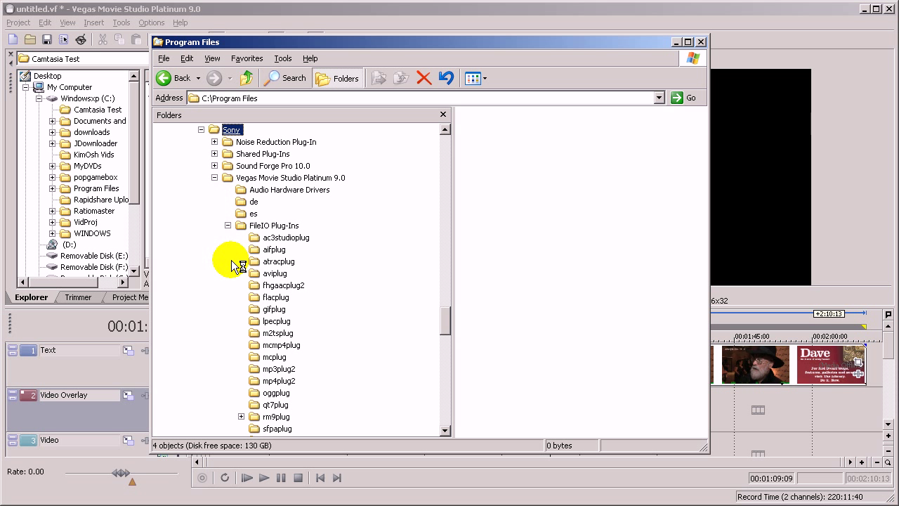
{"action": "left_click", "coordinate": [228, 226]}
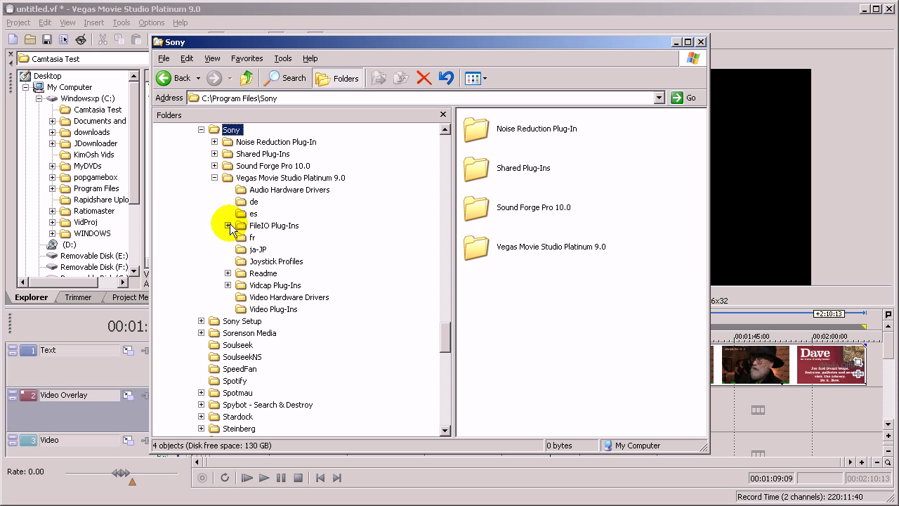
{"action": "left_click", "coordinate": [289, 180]}
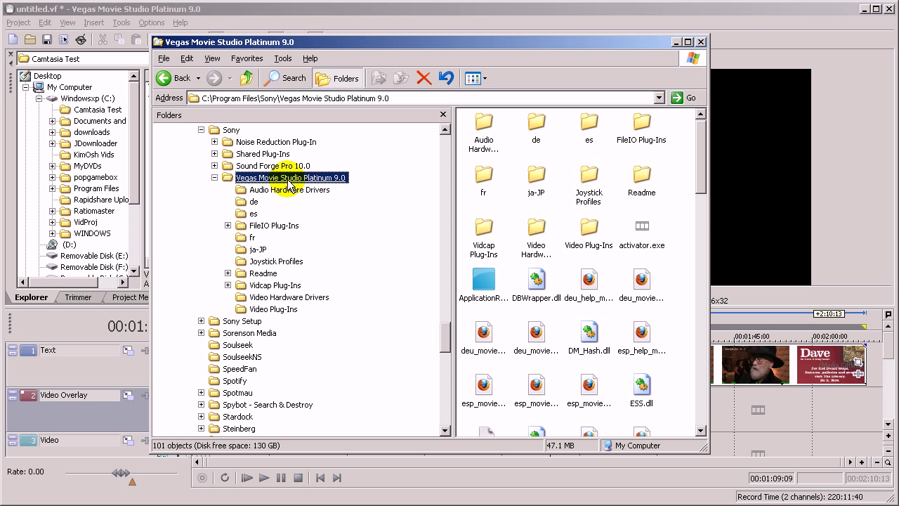
{"action": "left_click", "coordinate": [273, 228]}
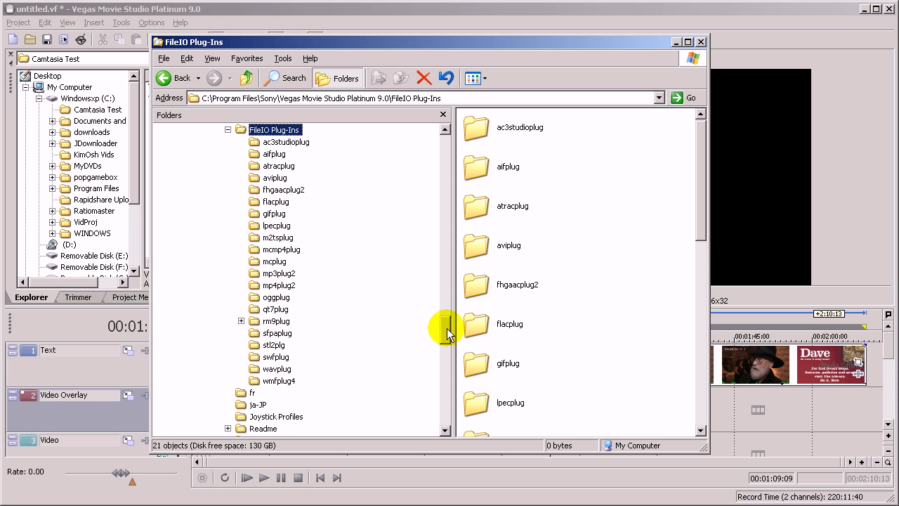
{"action": "scroll", "coordinate": [442, 321], "scroll_direction": "down", "scroll_amount": 2}
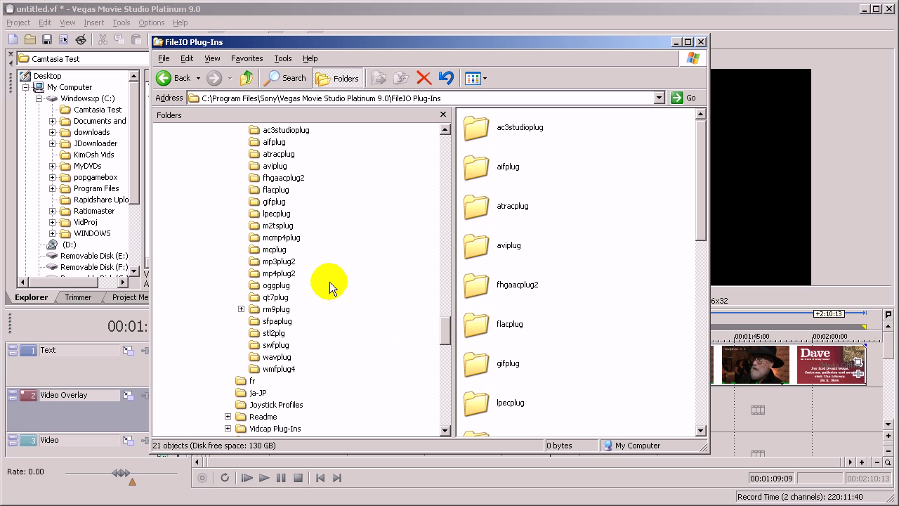
Step: Rename the mcmp4plug folder to mcmp4plugfix via File > Rename, then minimize Explorer
{"action": "left_click", "coordinate": [289, 240]}
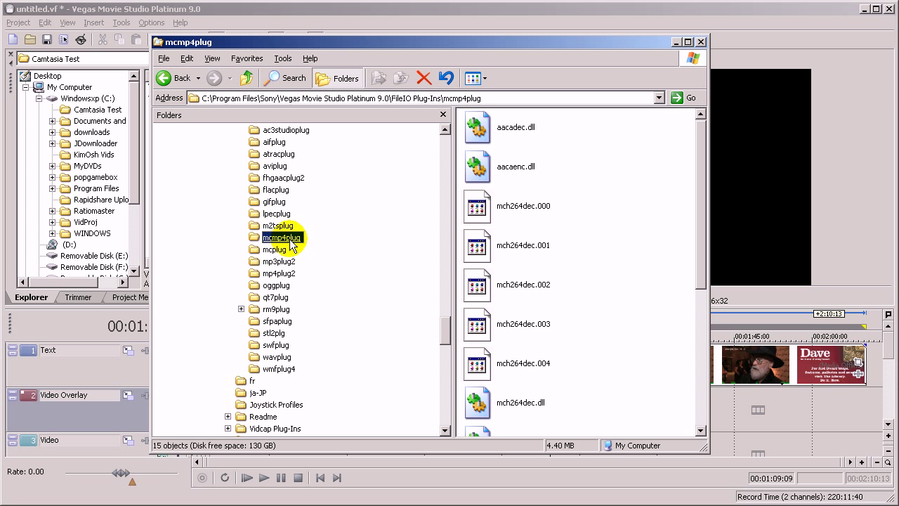
{"action": "right_click", "coordinate": [291, 242]}
{"action": "key", "text": "Escape"}
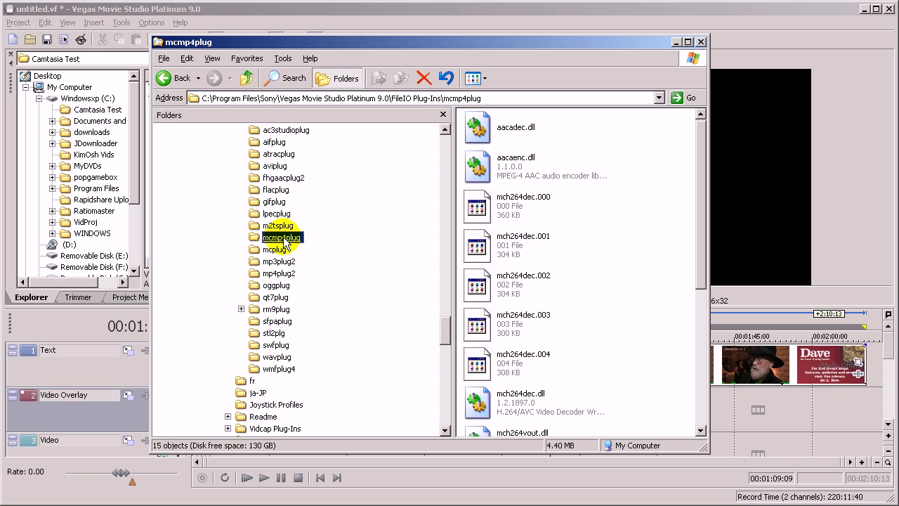
{"action": "left_click", "coordinate": [187, 59]}
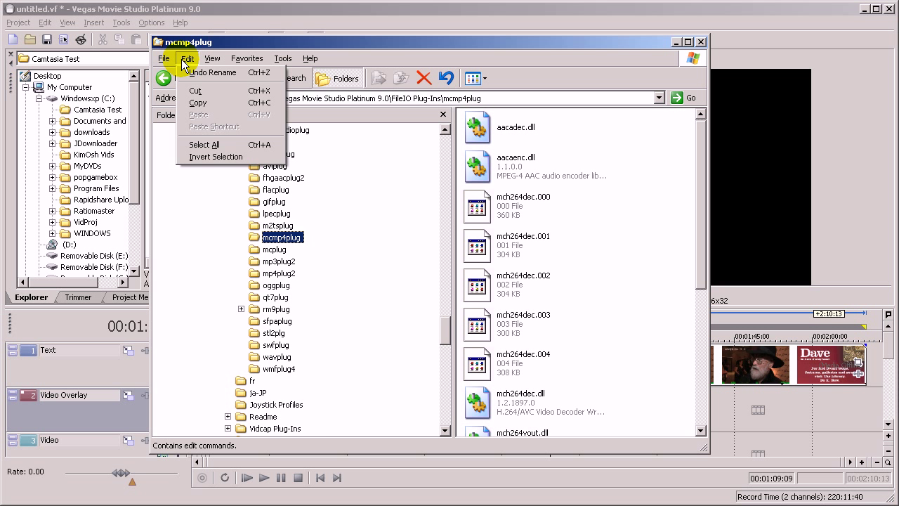
{"action": "left_click", "coordinate": [164, 58]}
{"action": "left_click", "coordinate": [164, 59]}
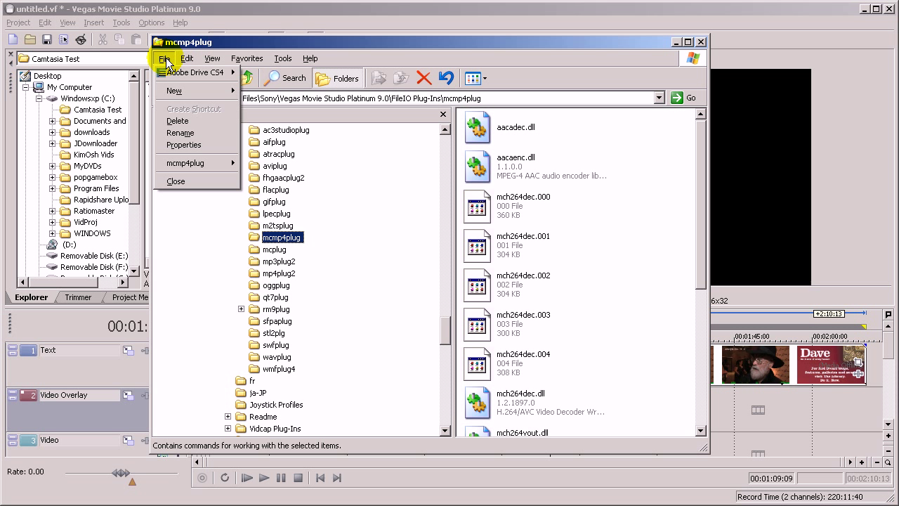
{"action": "left_click", "coordinate": [193, 134]}
{"action": "left_click", "coordinate": [307, 237]}
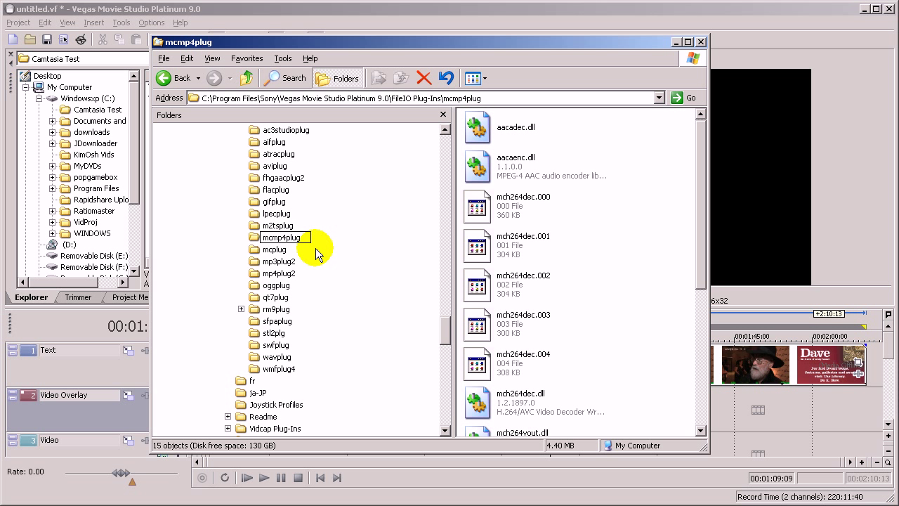
{"action": "type", "text": "fix"}
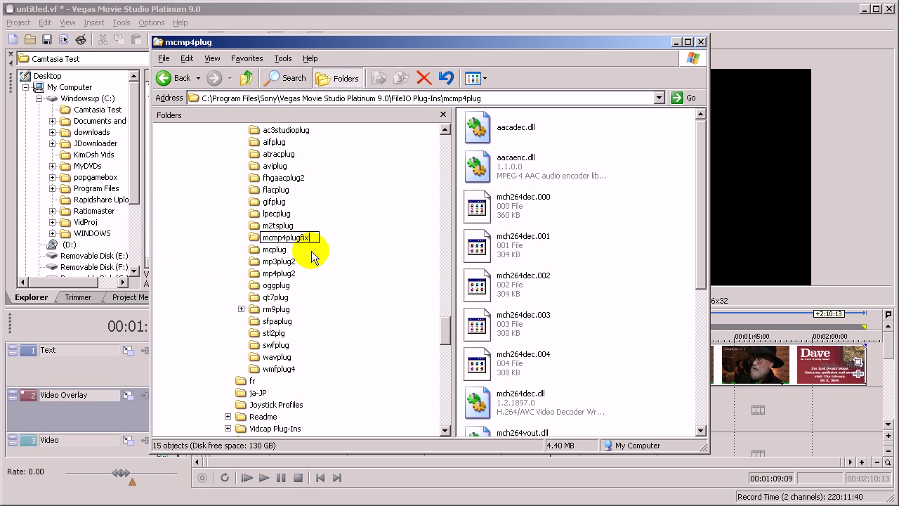
{"action": "key", "text": "Return"}
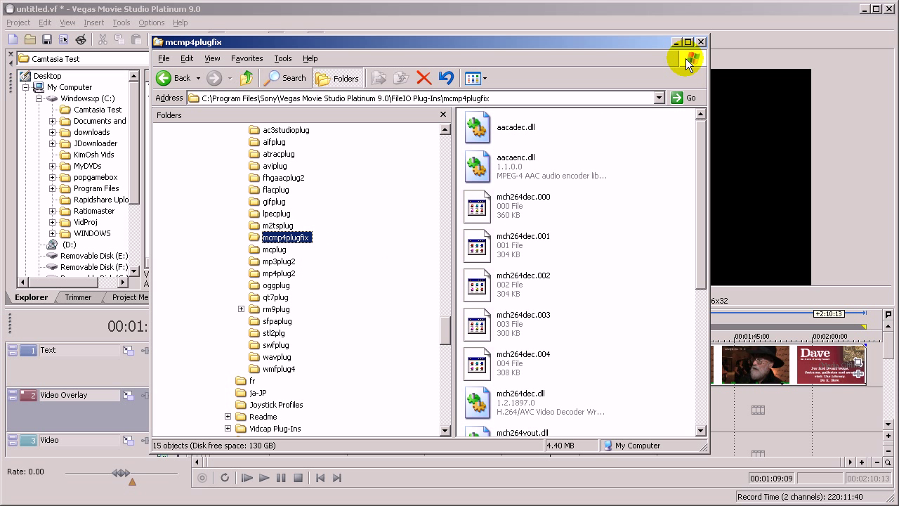
{"action": "left_click", "coordinate": [676, 42]}
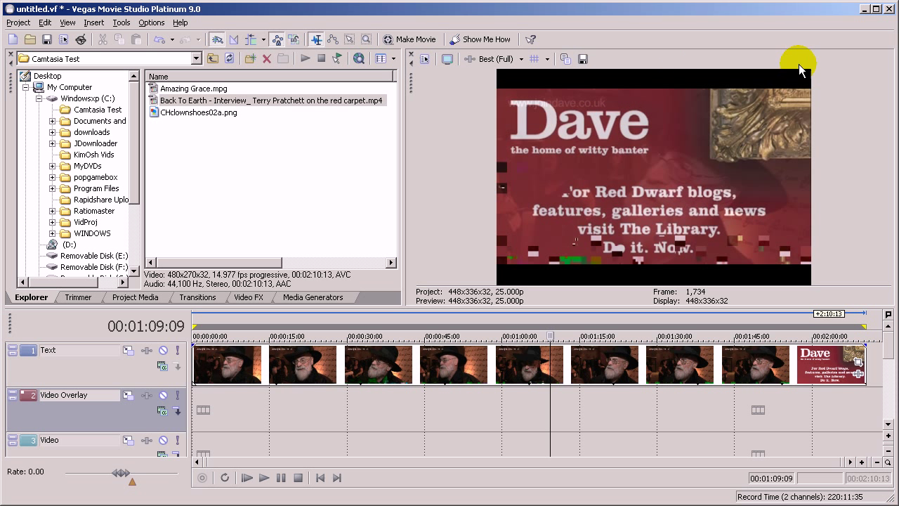
Step: Close Vegas saving the project, relaunch it from the desktop shortcut, and dismiss the terminal services error
{"action": "left_click", "coordinate": [891, 9]}
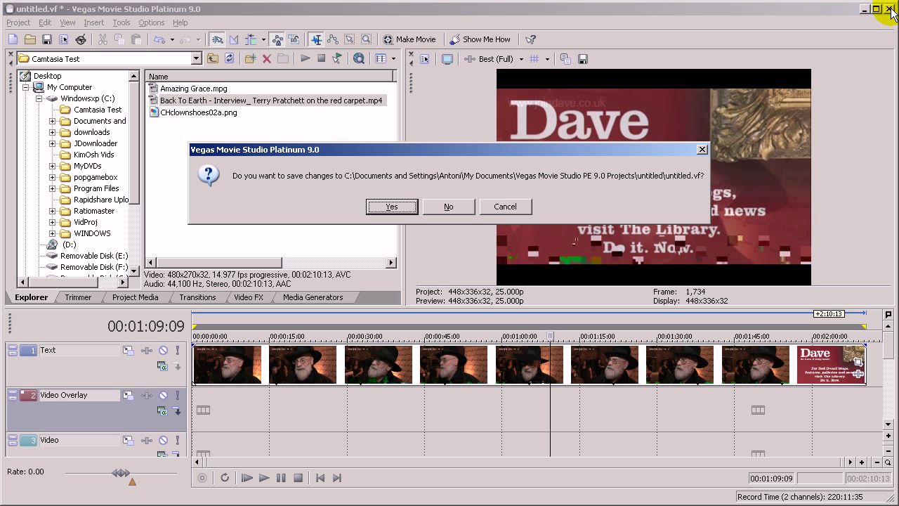
{"action": "left_click", "coordinate": [385, 211]}
{"action": "left_click", "coordinate": [715, 109]}
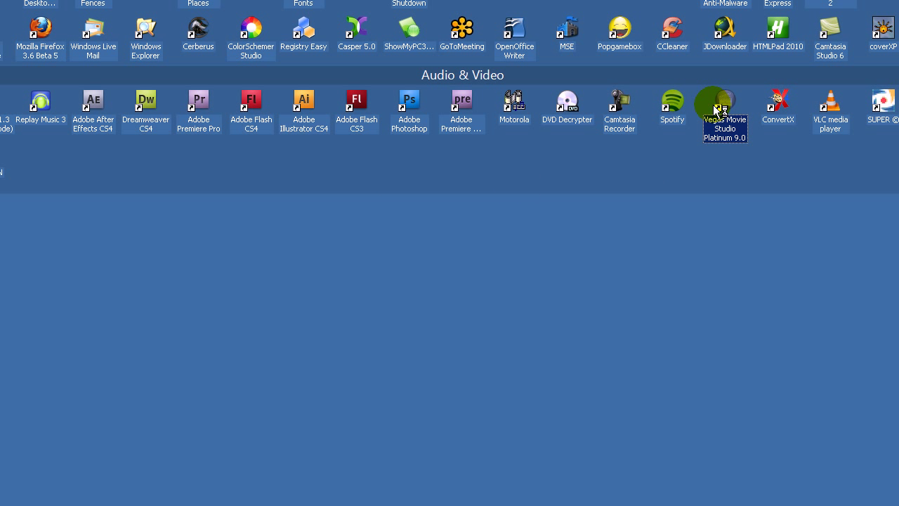
{"action": "double_click", "coordinate": [715, 109]}
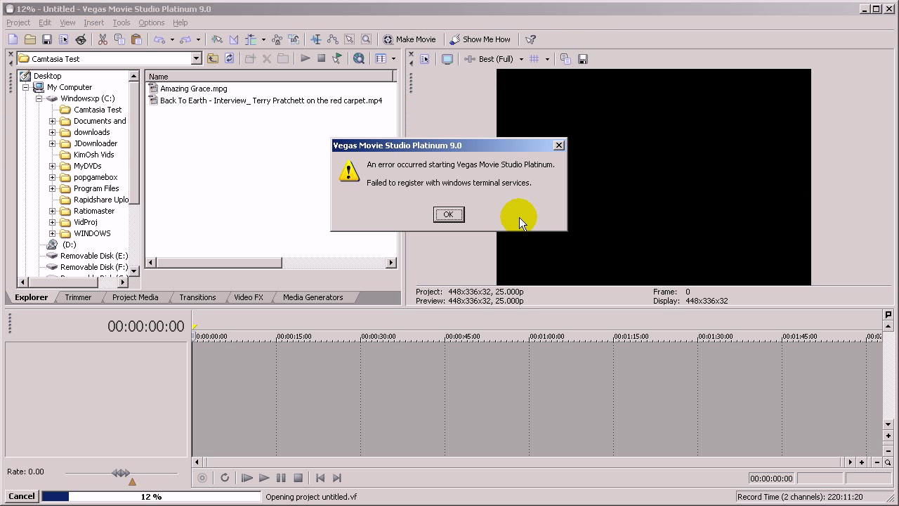
{"action": "left_click", "coordinate": [453, 215]}
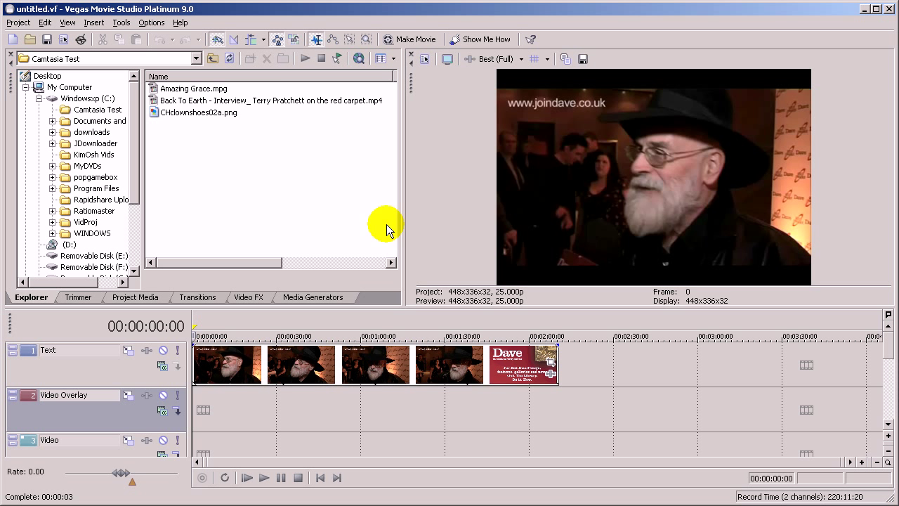
Step: Check the timeline clip's Properties General tab, confirming its file type is QuickTime
{"action": "left_click", "coordinate": [271, 100]}
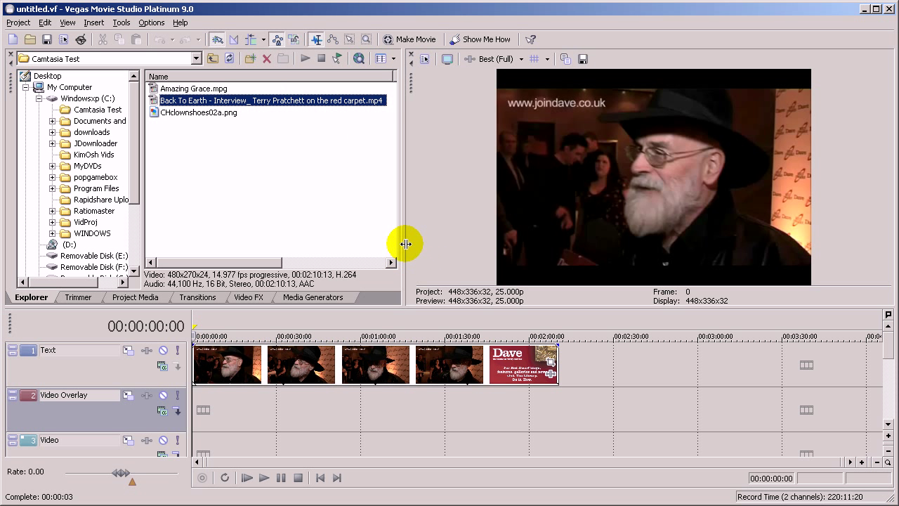
{"action": "left_click_drag", "start_coordinate": [406, 244], "coordinate": [432, 244]}
{"action": "left_click", "coordinate": [372, 368]}
{"action": "right_click", "coordinate": [373, 368]}
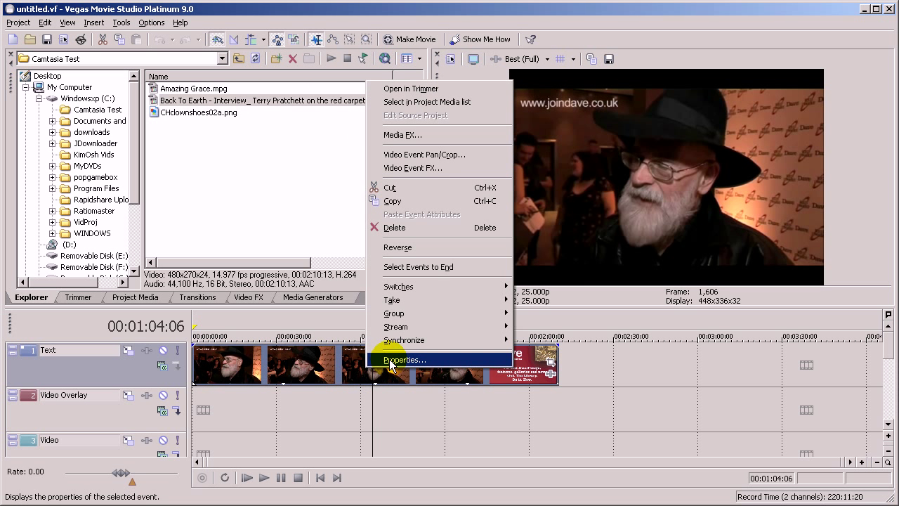
{"action": "left_click", "coordinate": [391, 361]}
{"action": "left_click", "coordinate": [415, 77]}
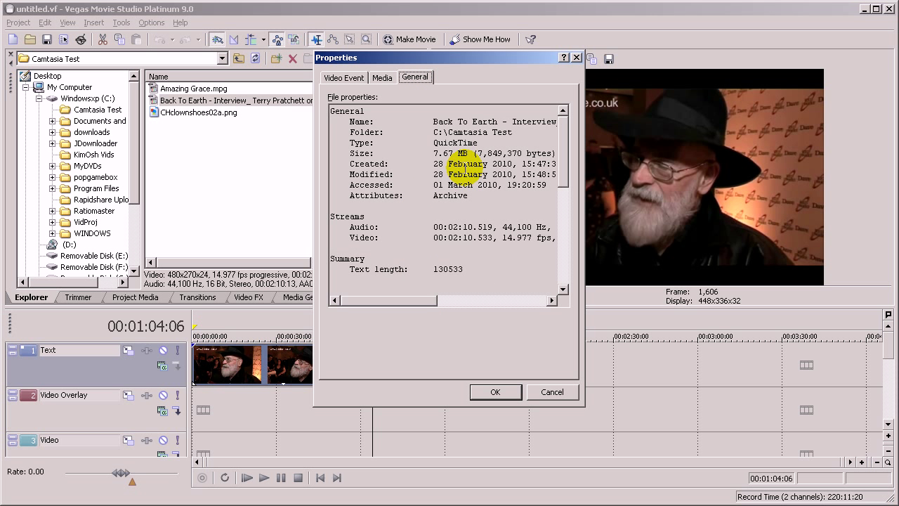
{"action": "double_click", "coordinate": [456, 143]}
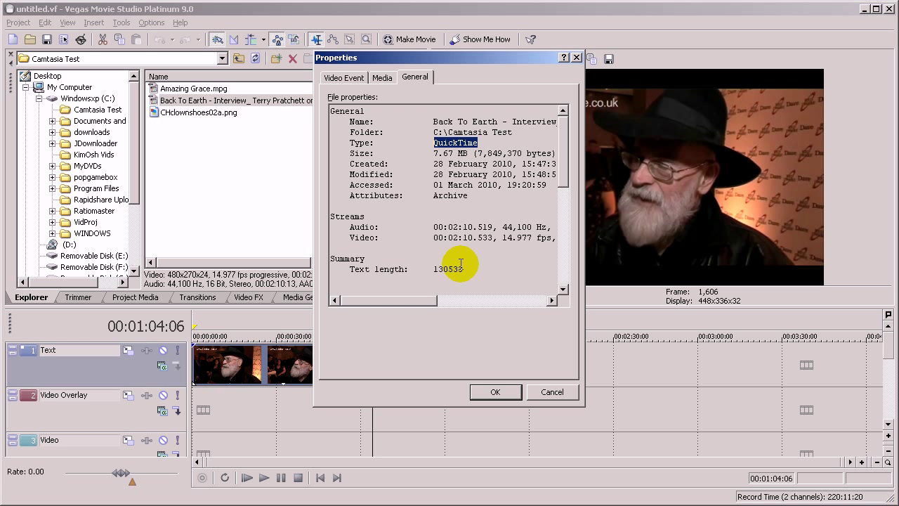
Step: Scrub the clip forward and back to 00:00:41:00, confirming frames show no green blocks
{"action": "left_click", "coordinate": [485, 396]}
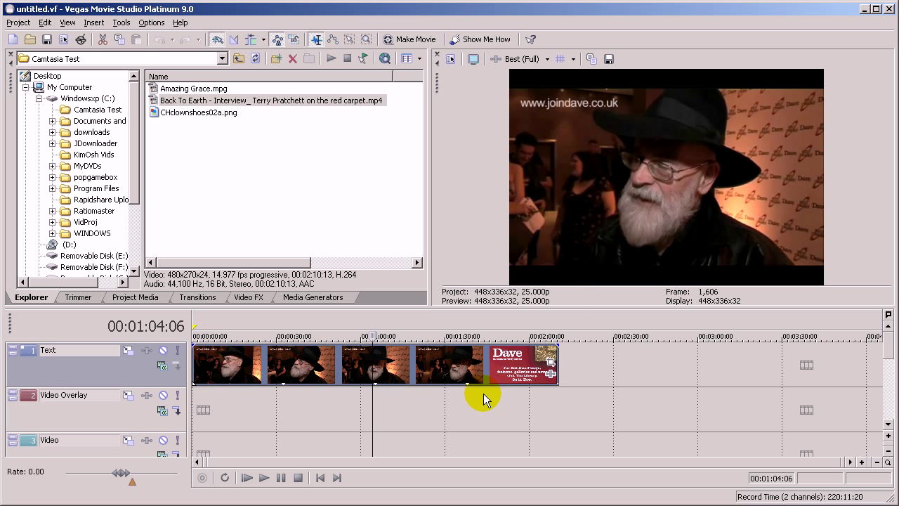
{"action": "left_click_drag", "start_coordinate": [372, 414], "coordinate": [545, 393]}
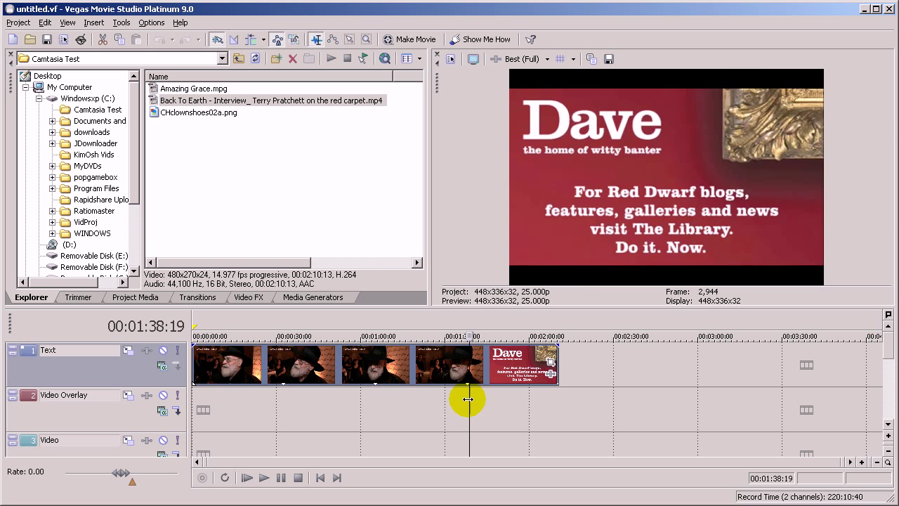
{"action": "left_click_drag", "start_coordinate": [468, 399], "coordinate": [307, 401]}
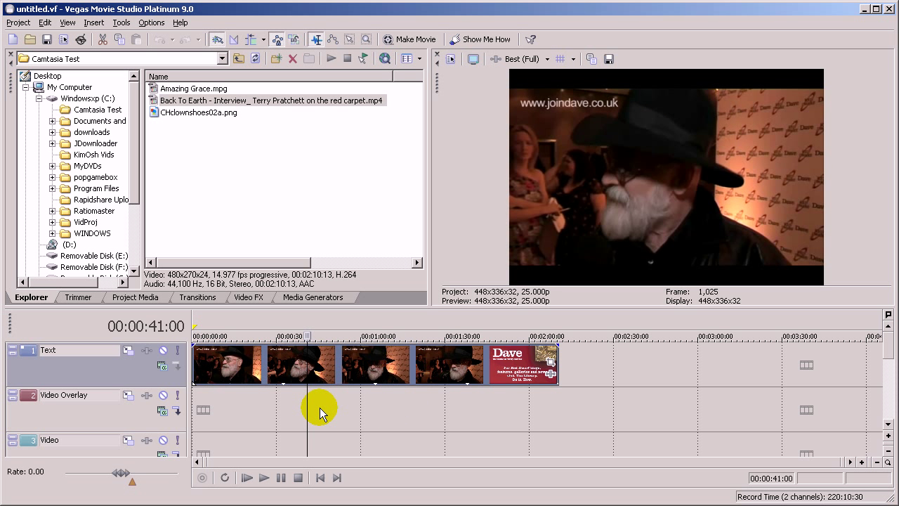